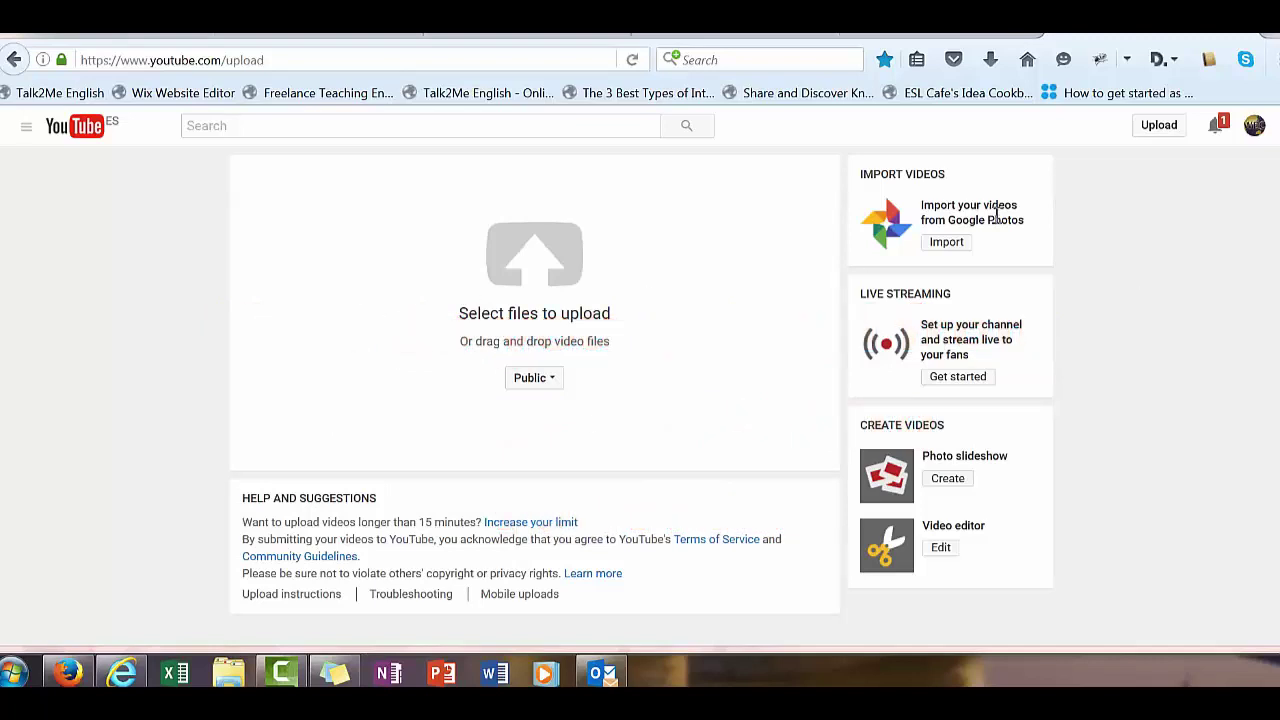
- Highlight 'Google Photos' on YouTube's upload page and open its video import
drag(946, 221, 1037, 232)
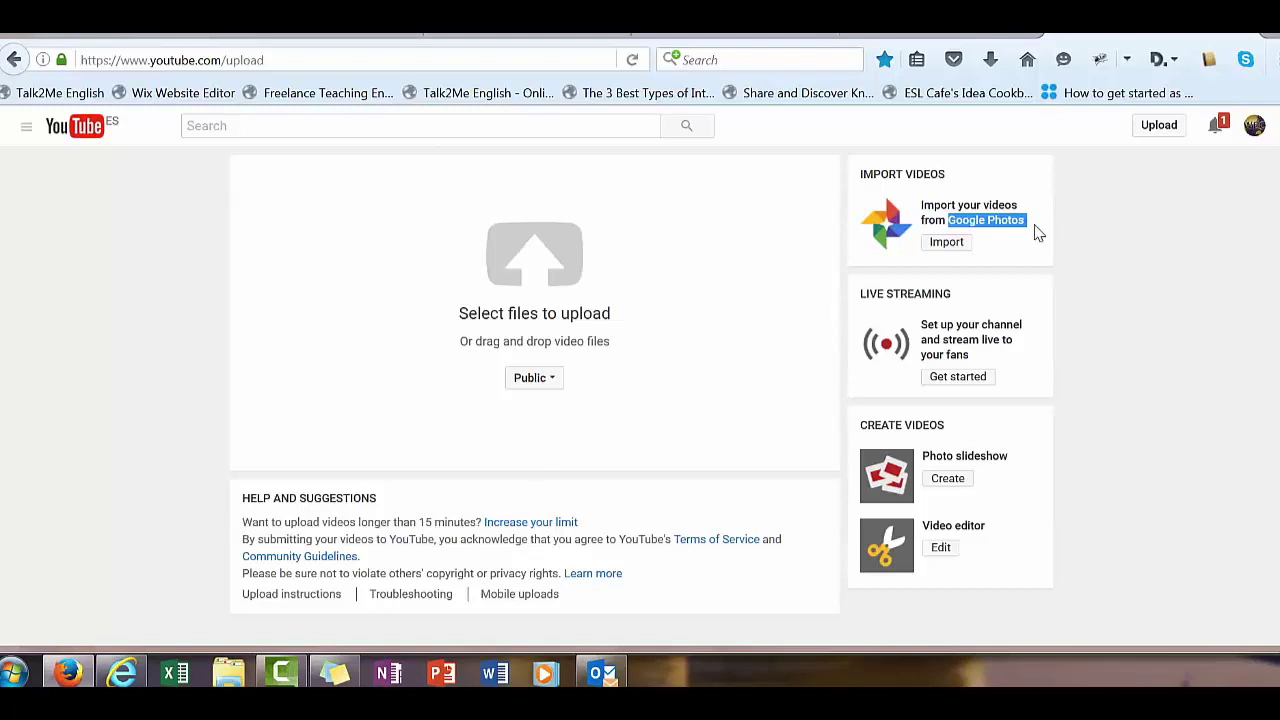
click(958, 244)
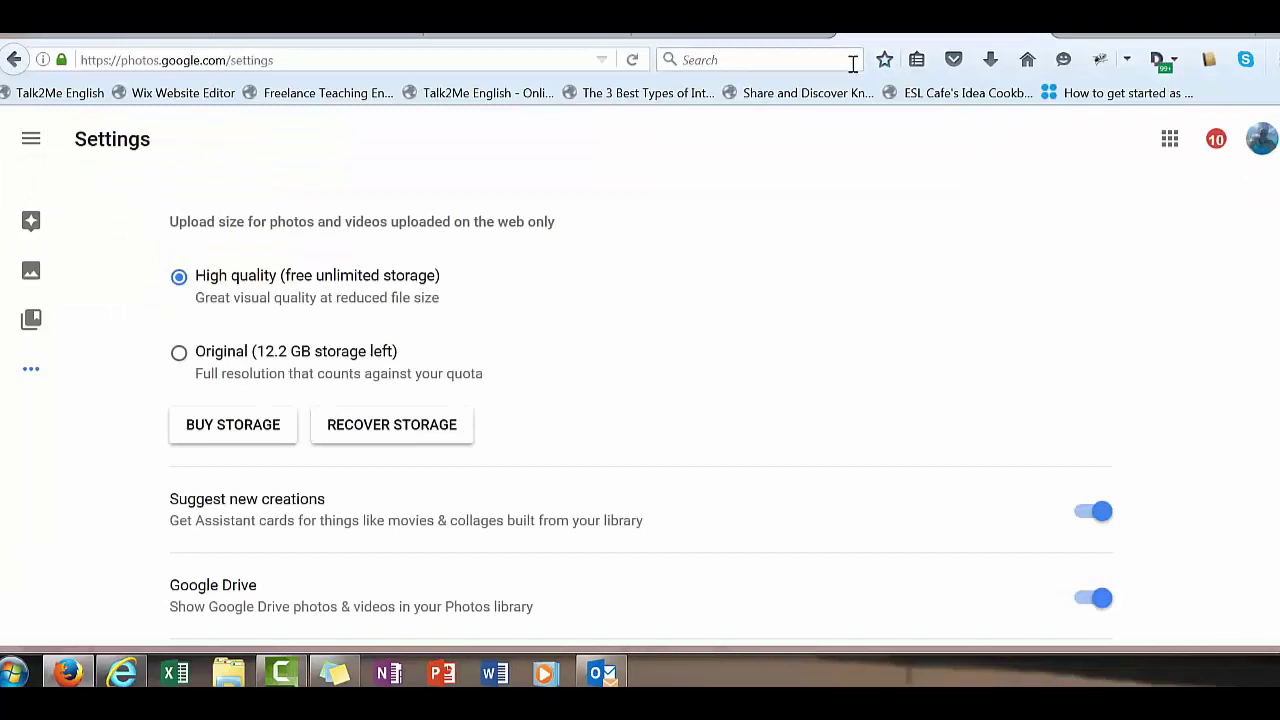
- Open Google Photos Settings and verify the Google Drive photos and videos toggle is on
click(35, 373)
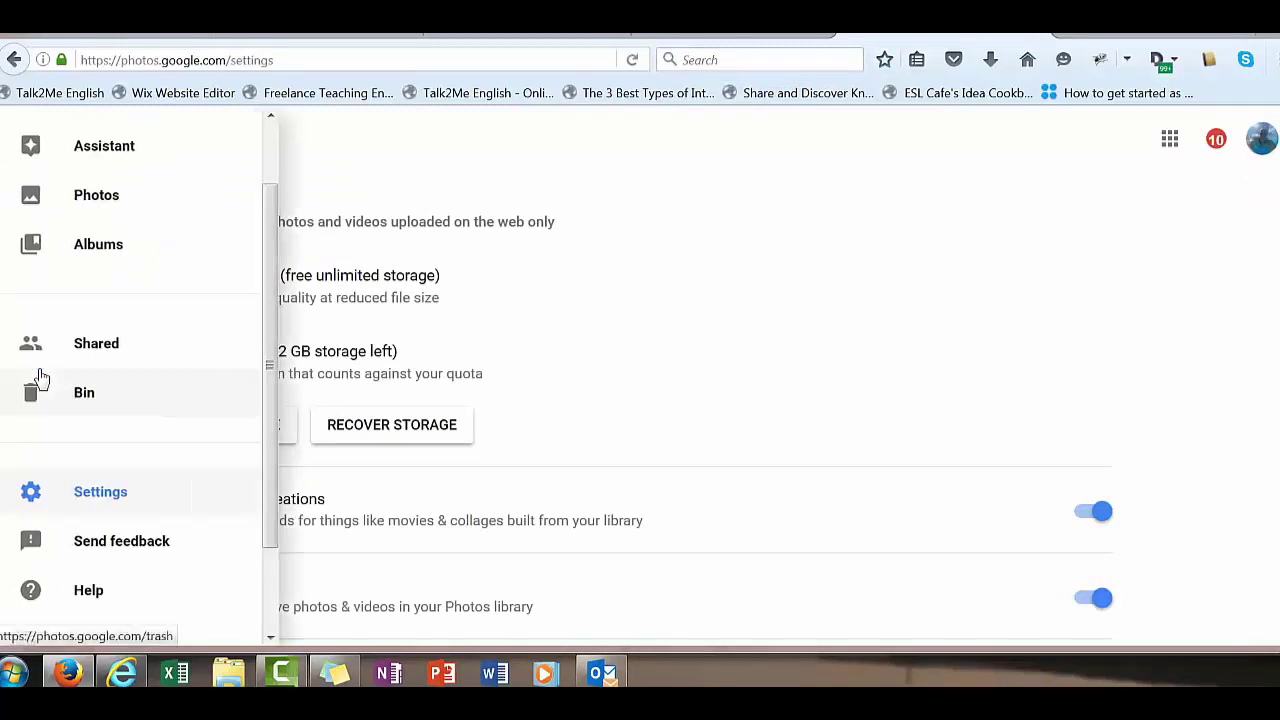
click(160, 494)
scroll(762, 398, down, 3)
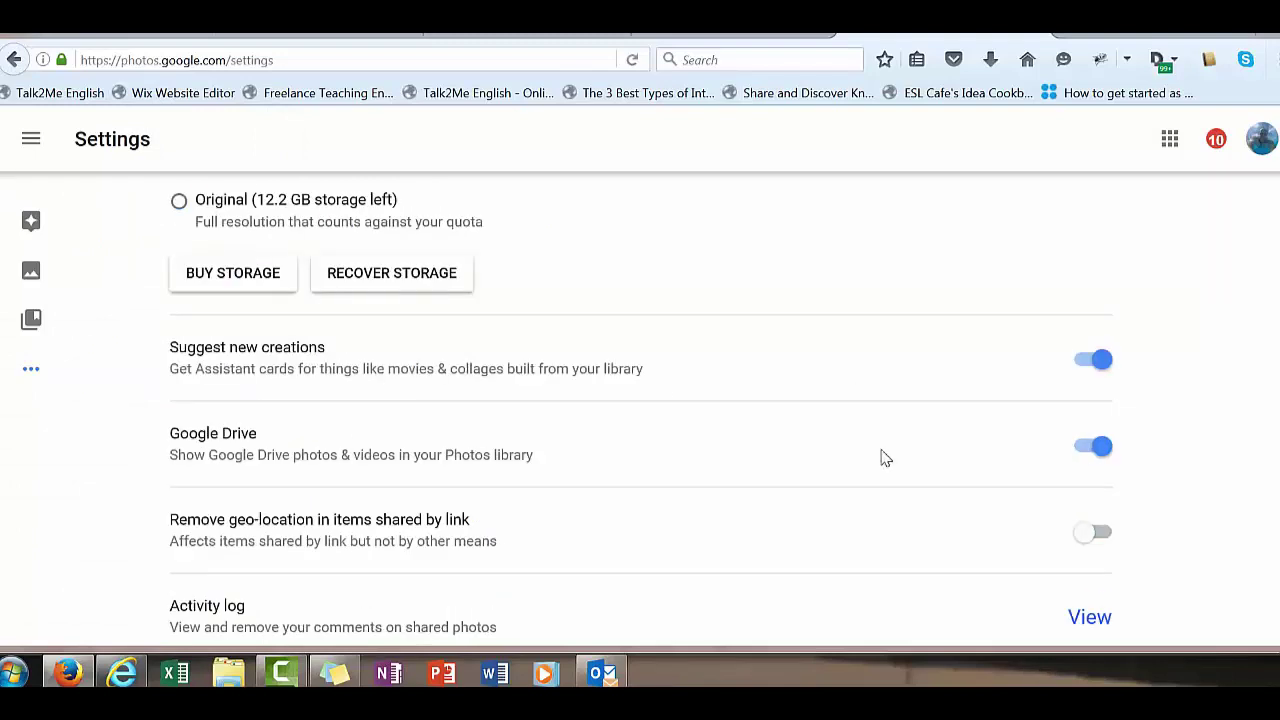
scroll(766, 426, up, 3)
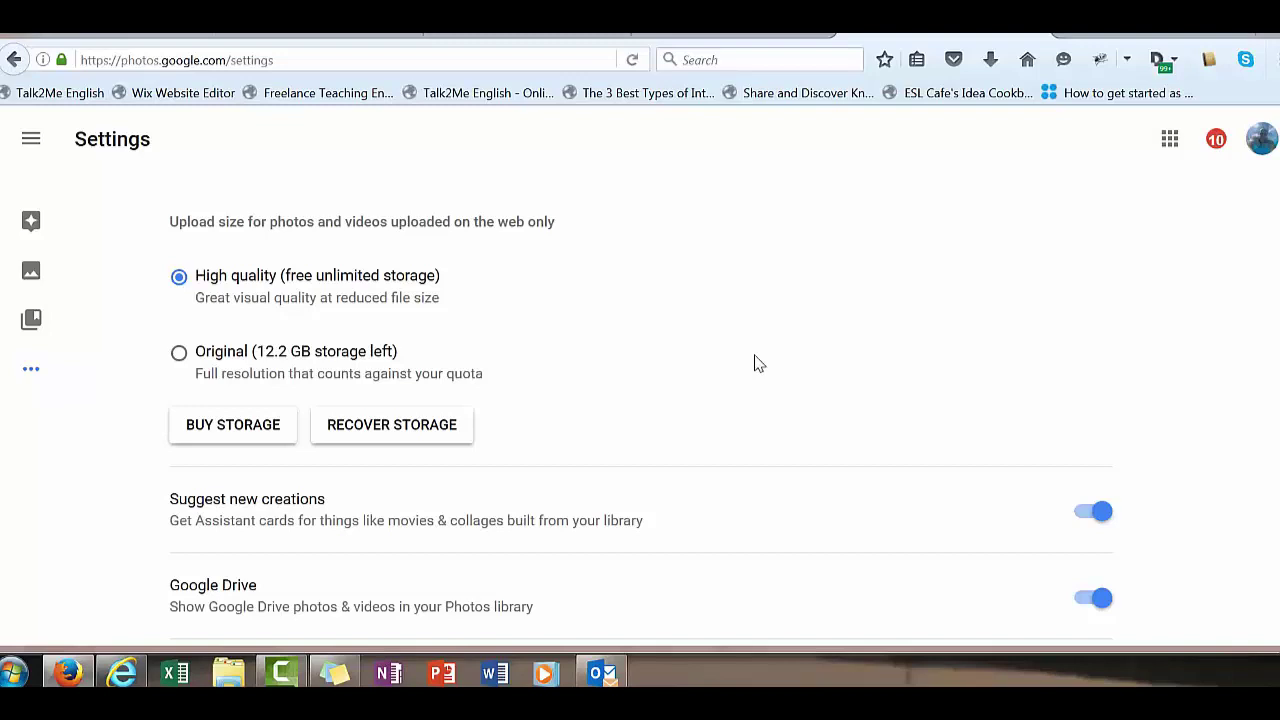
scroll(752, 364, down, 3)
scroll(757, 333, up, 3)
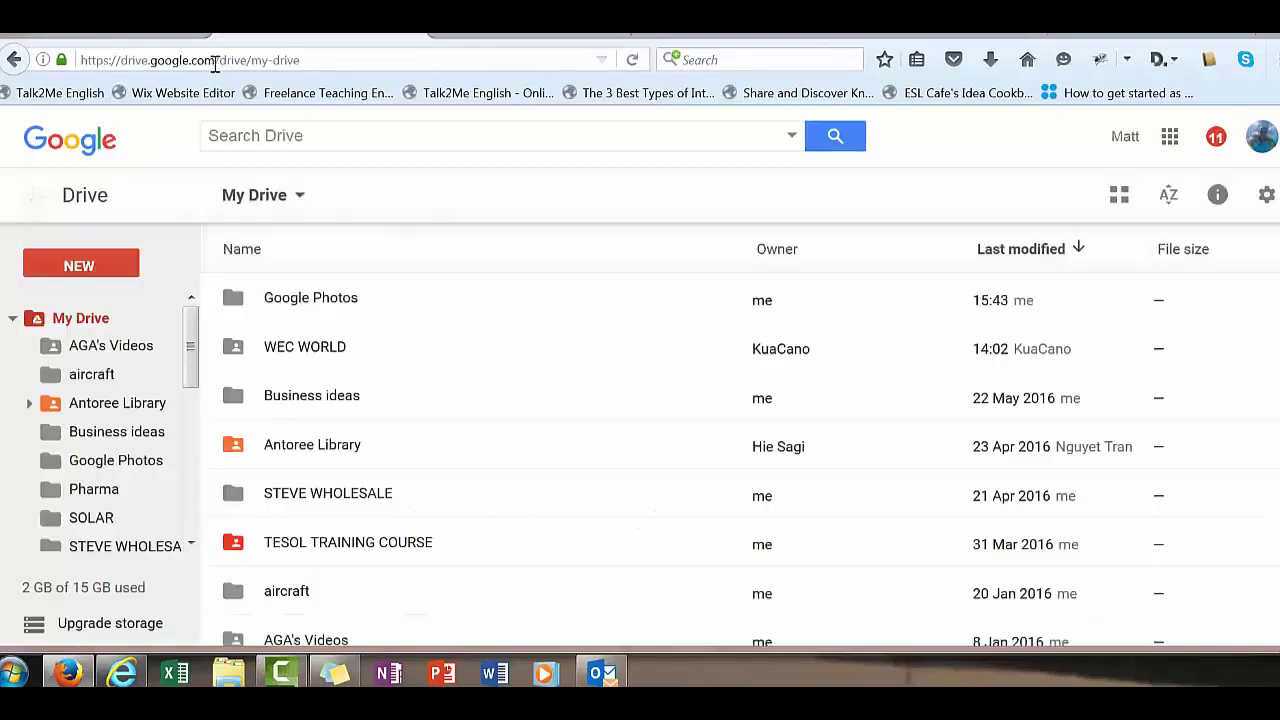
- Open WEC WORLD, then CLIENT-005, and select ETS-INVESTIGATIONS.mov
drag(132, 60, 262, 61)
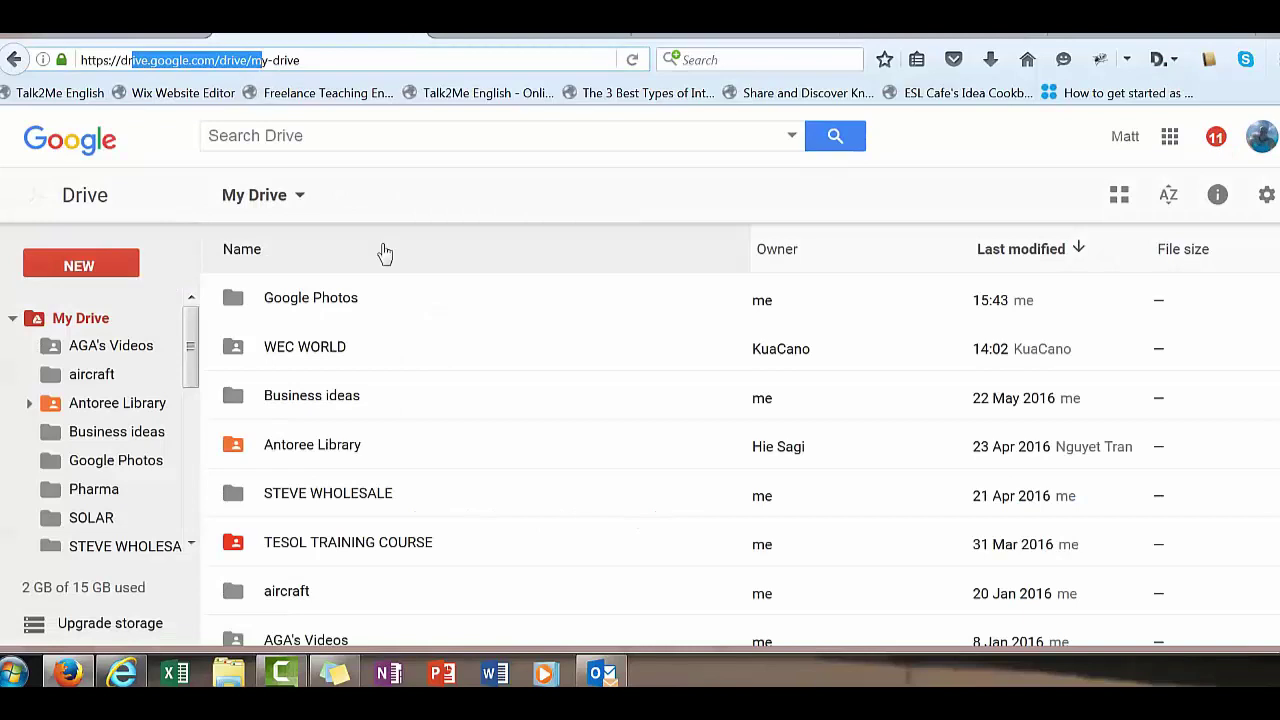
drag(262, 310, 298, 287)
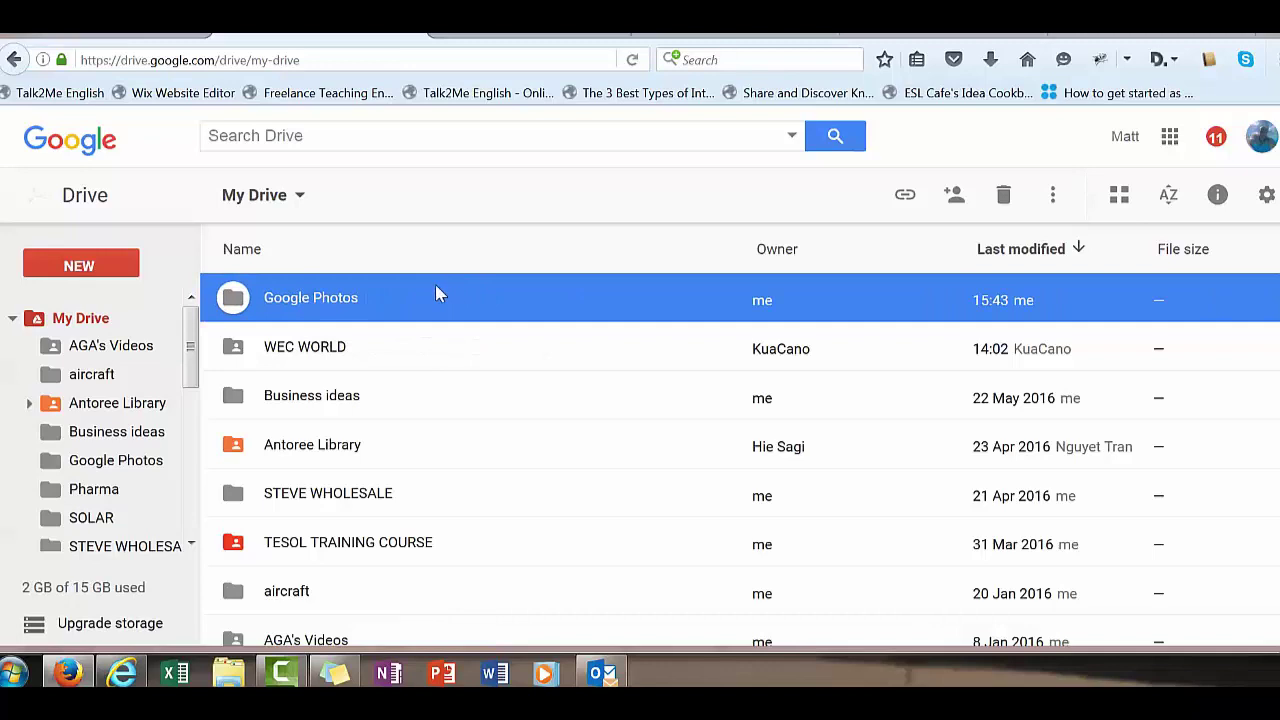
click(362, 360)
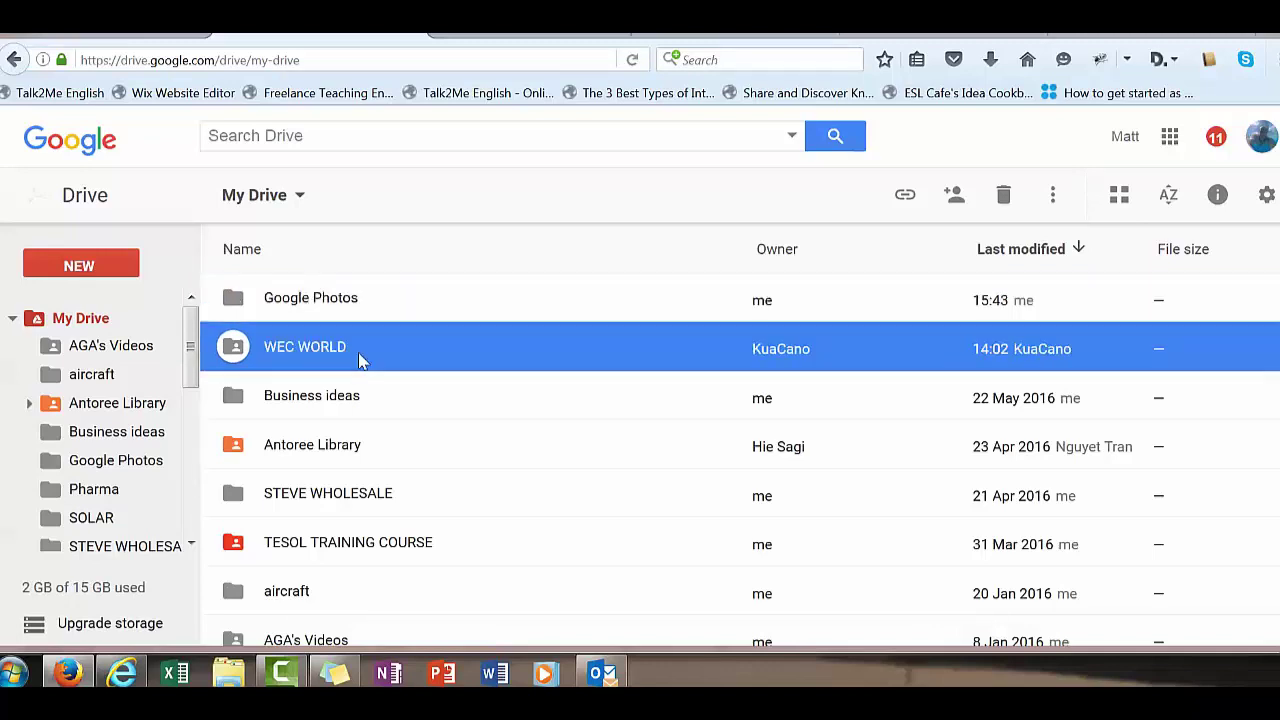
double_click(358, 352)
click(368, 352)
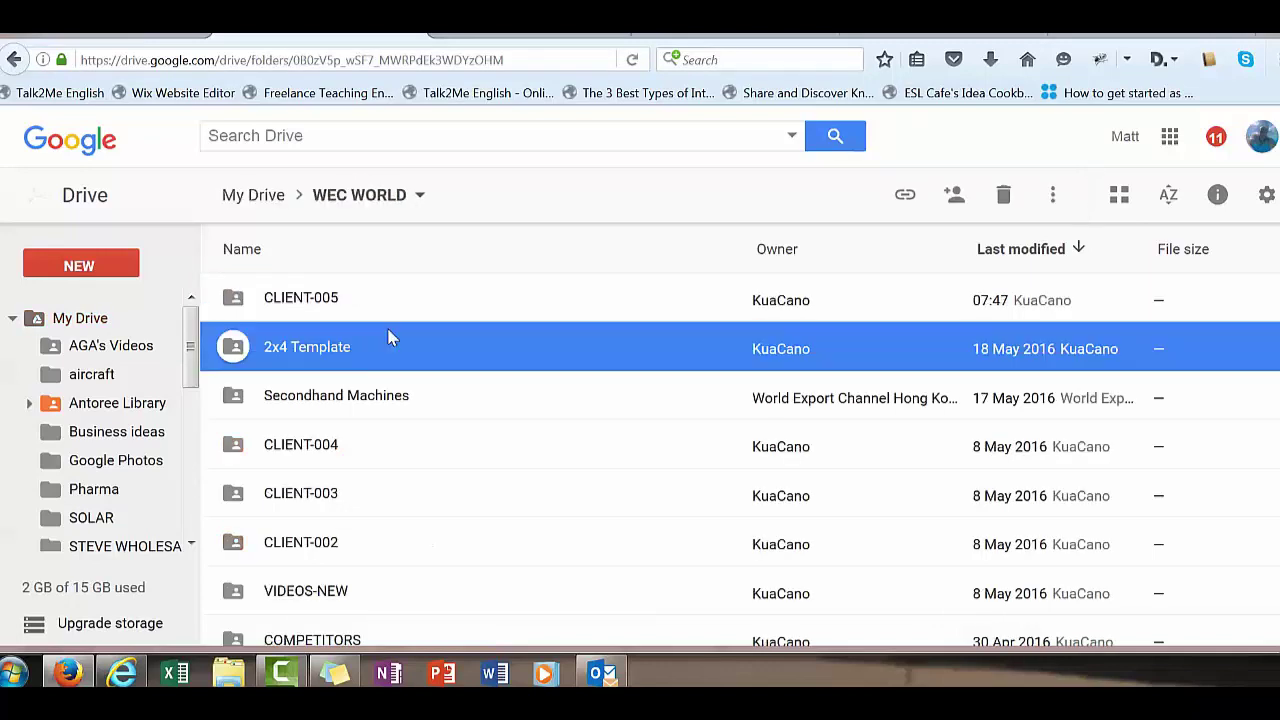
click(363, 311)
double_click(359, 302)
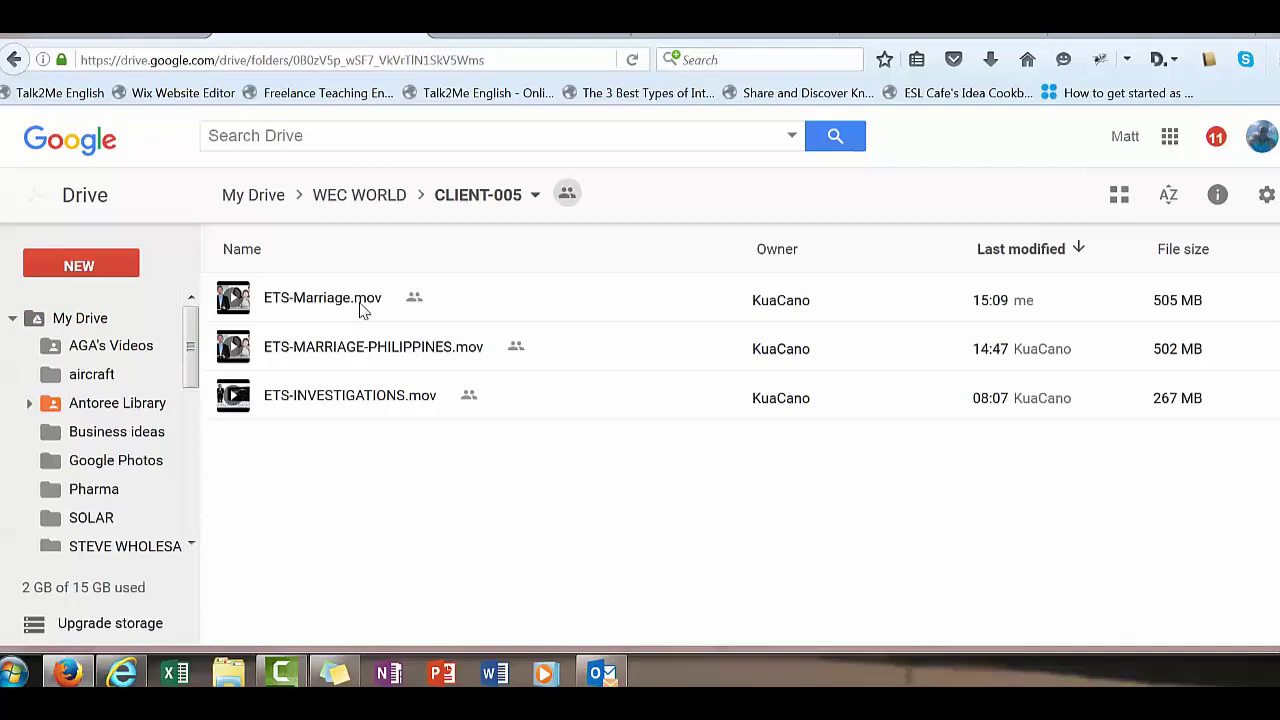
click(383, 396)
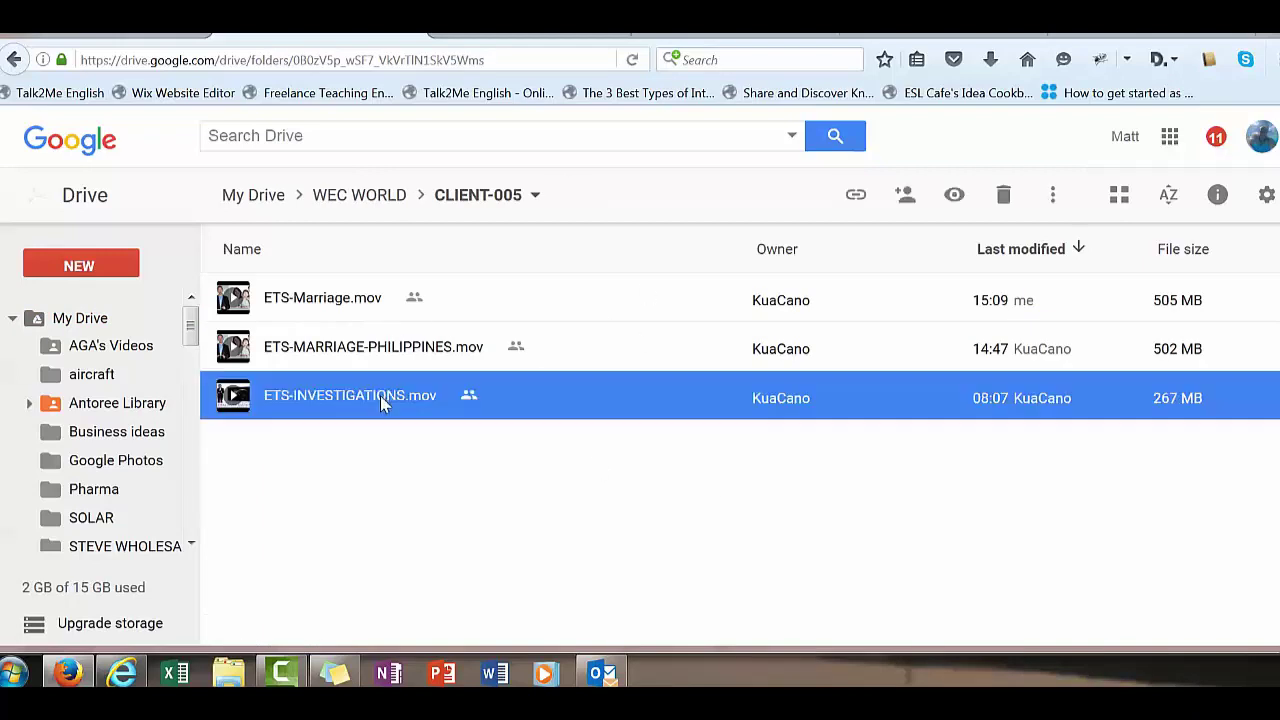
- Make a copy of ETS-INVESTIGATIONS.mov and move that copy into My Drive
right_click(383, 398)
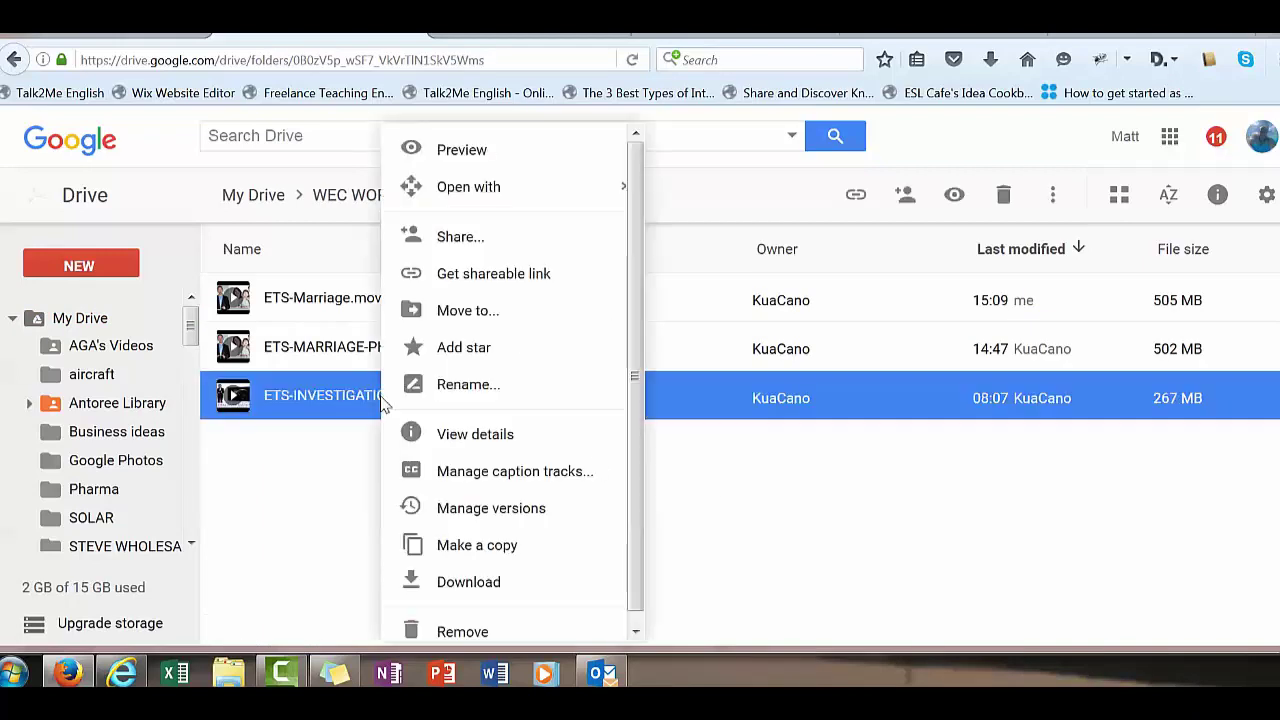
click(514, 548)
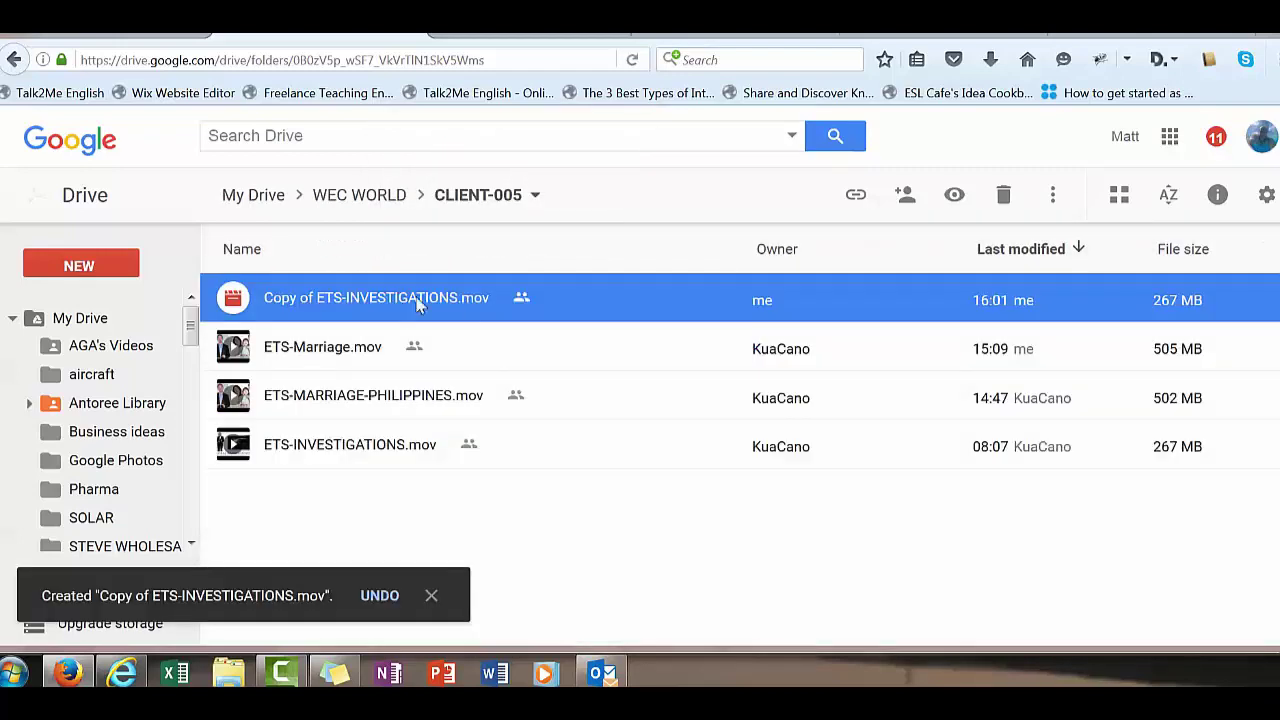
drag(414, 300, 55, 320)
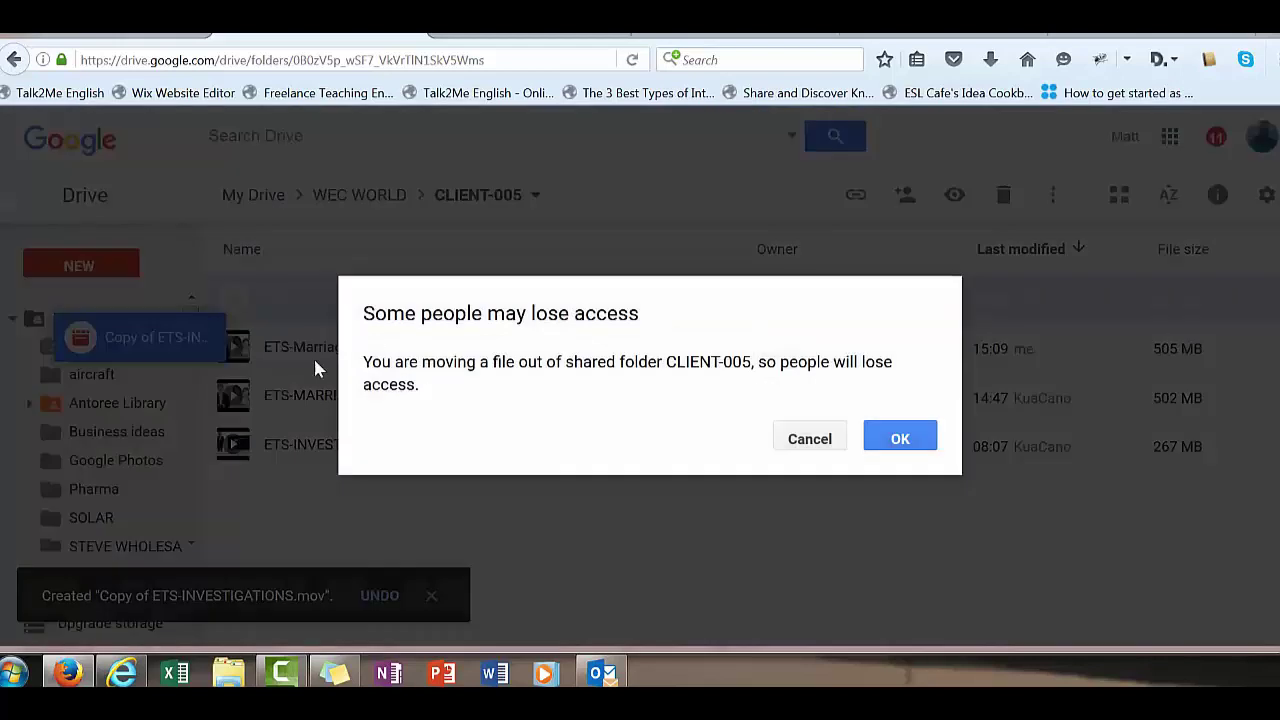
click(900, 438)
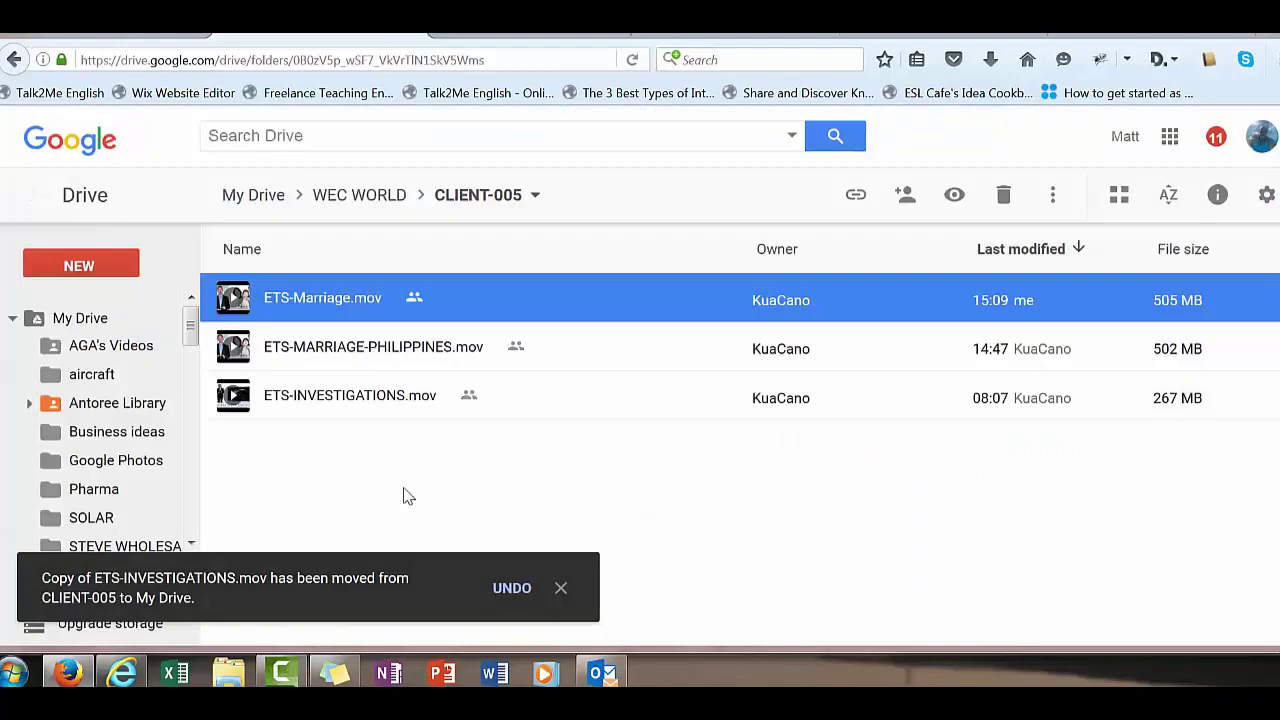
- In My Drive, drag Copy of ETS-INVESTIGATIONS.mov onto the Google Photos folder
click(80, 321)
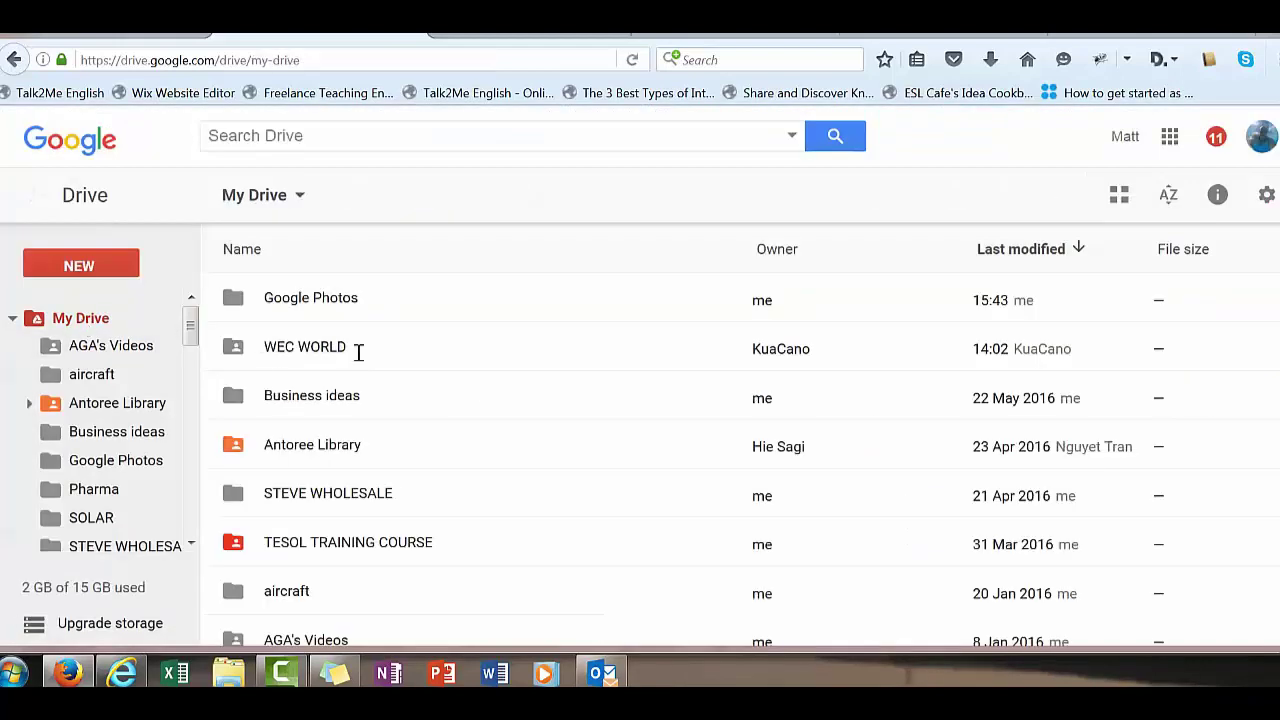
scroll(446, 420, down, 2)
scroll(488, 463, down, 6)
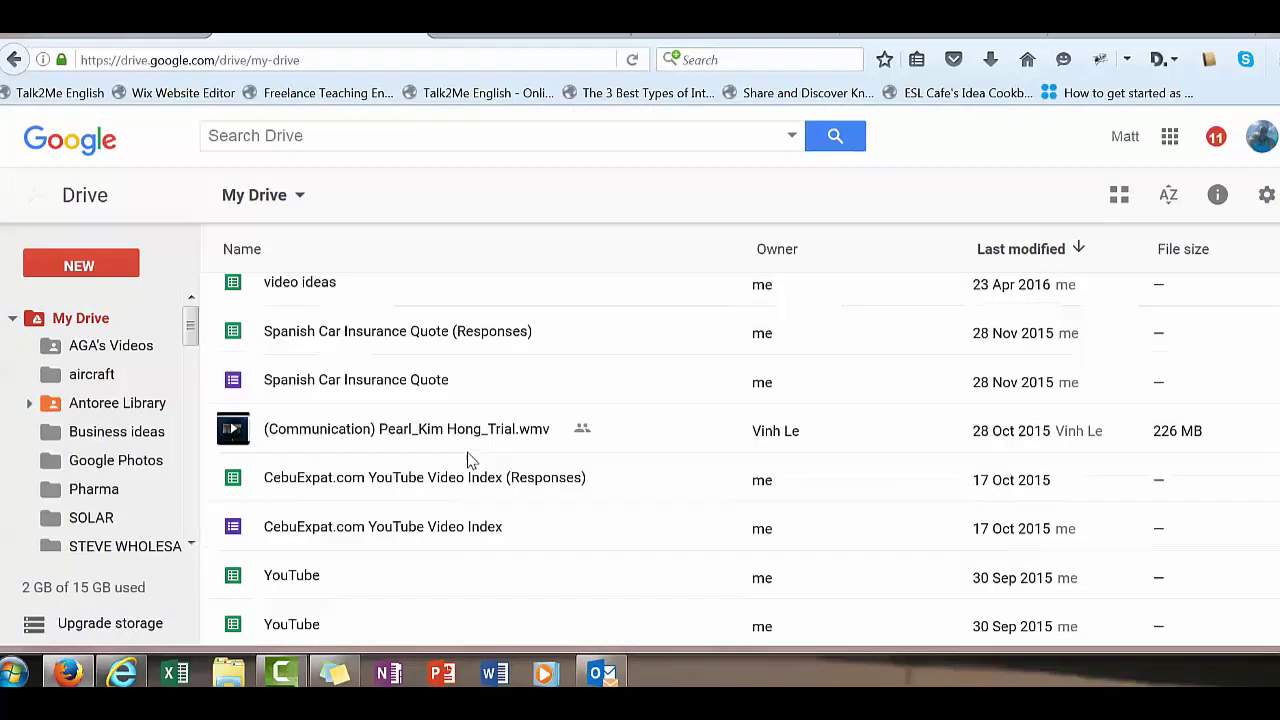
scroll(466, 457, up, 4)
scroll(518, 470, up, 2)
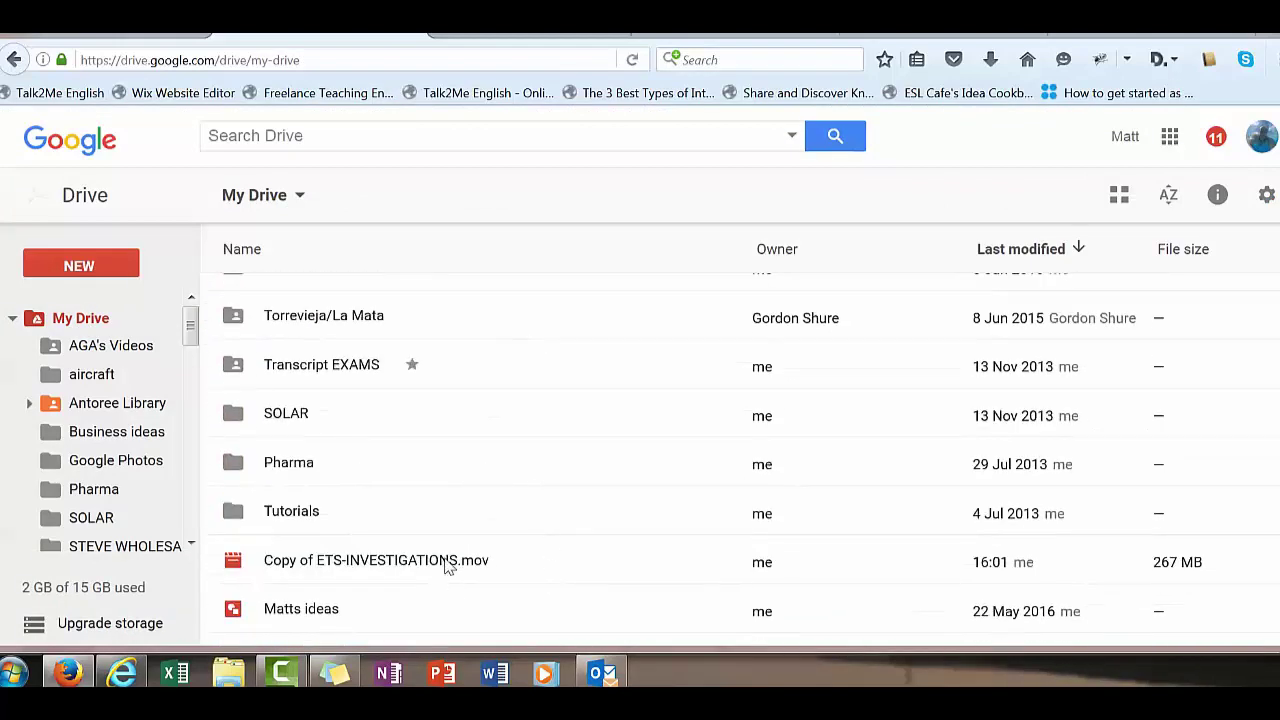
drag(394, 563, 321, 297)
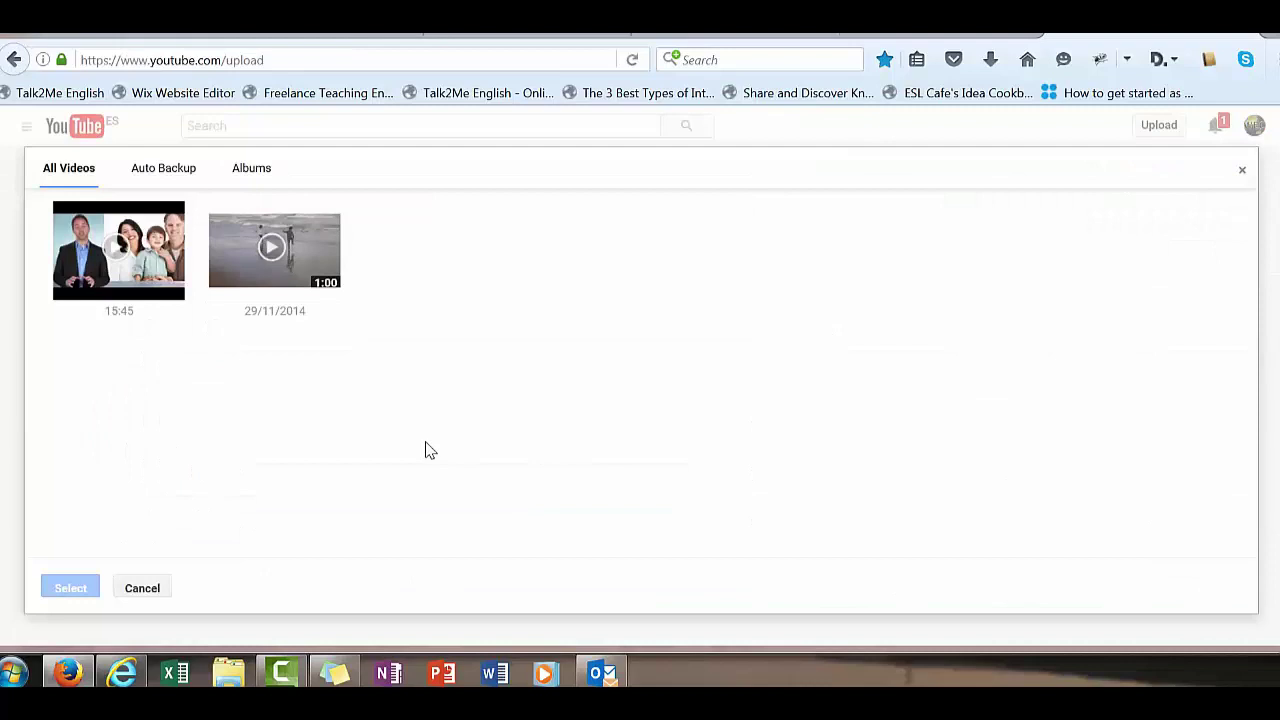
- Reopen the Google Photos picker and import the new 16:01 video
click(1242, 172)
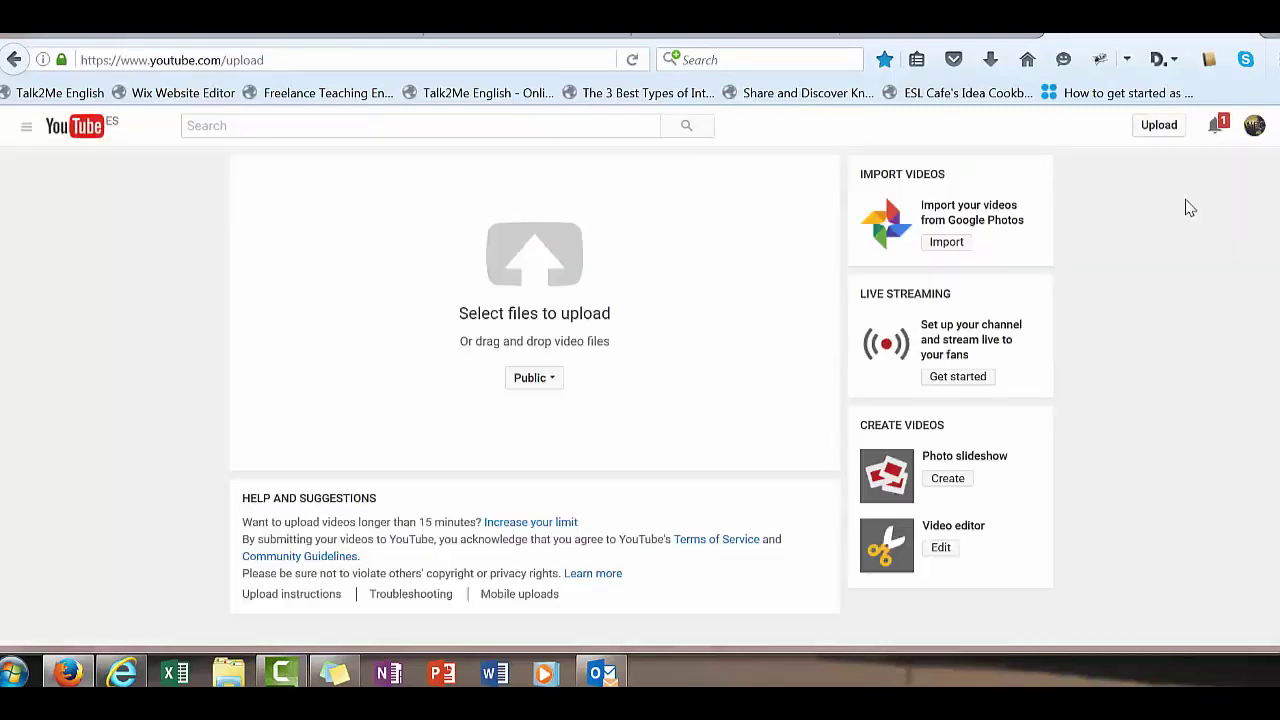
click(944, 241)
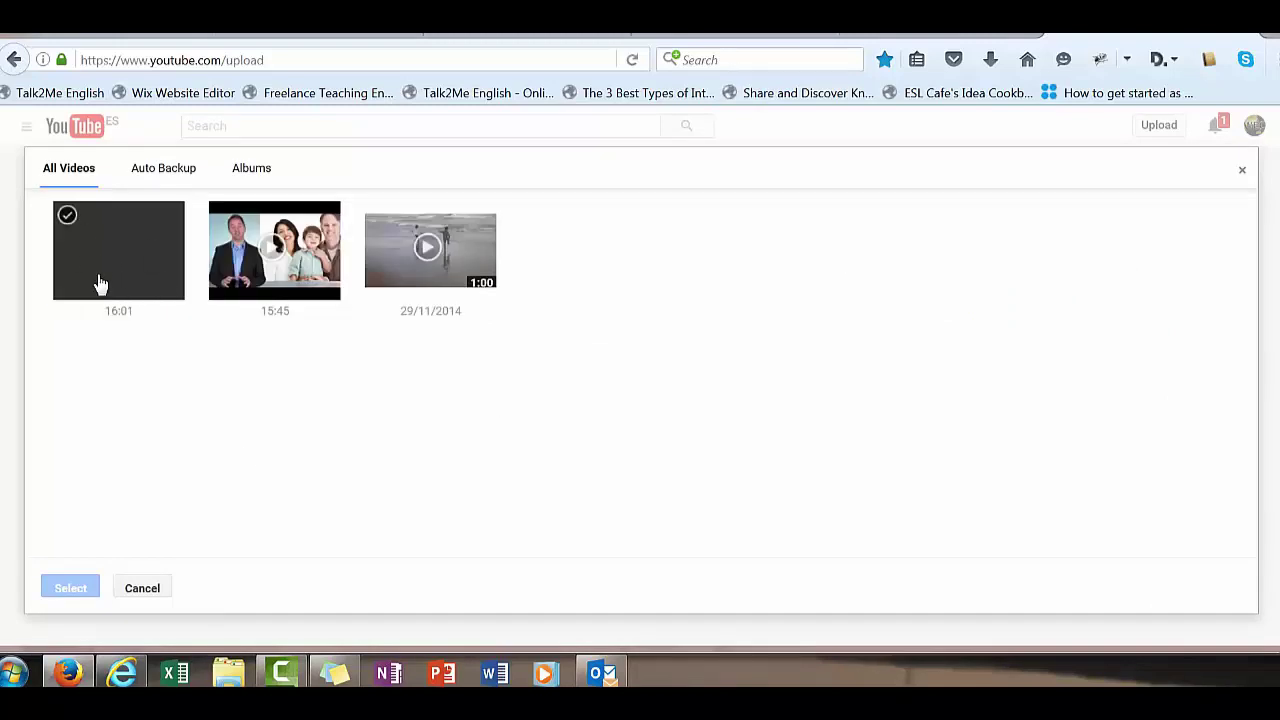
click(130, 250)
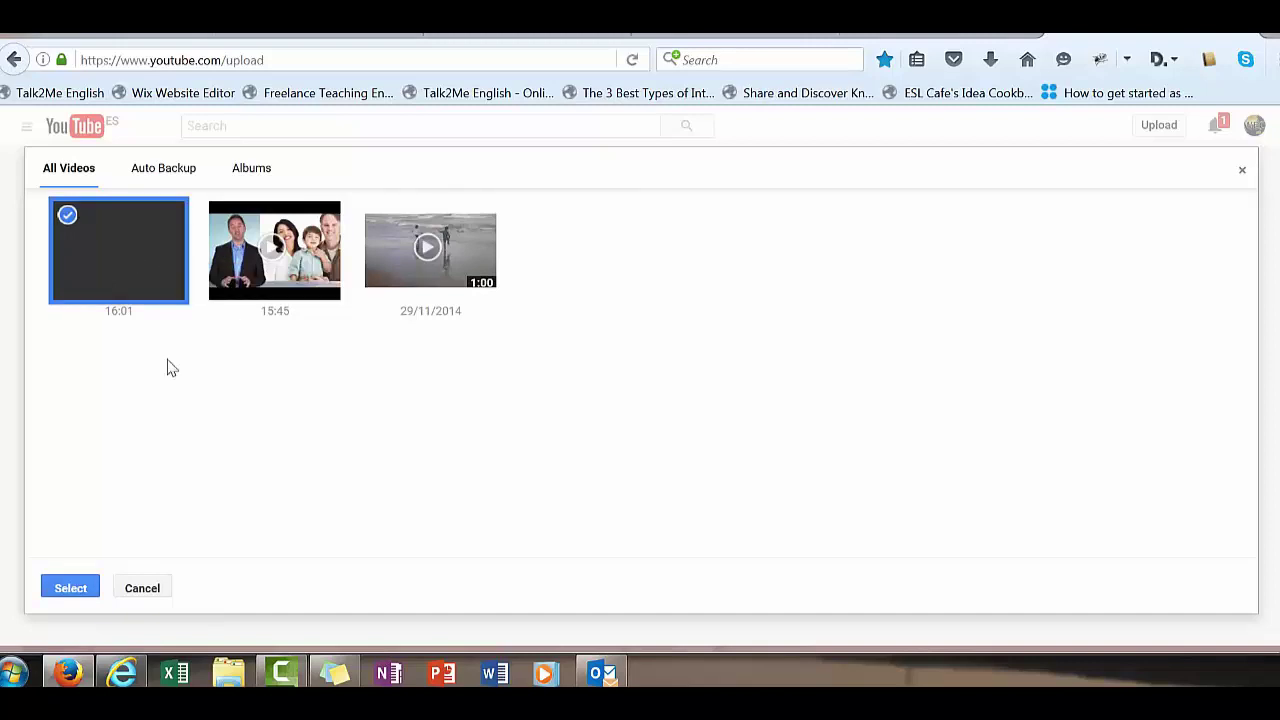
click(68, 590)
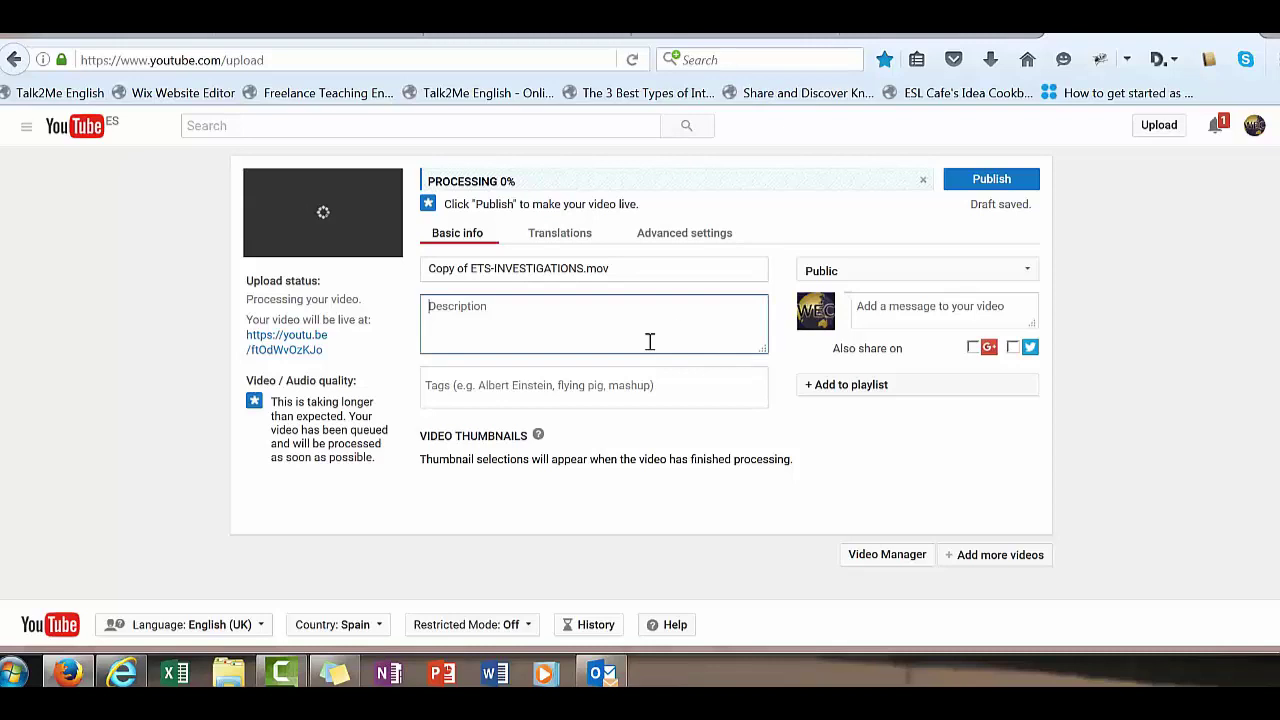
- With processing at 0% and the draft saved, click into the Tags and Description fields
click(624, 397)
click(652, 316)
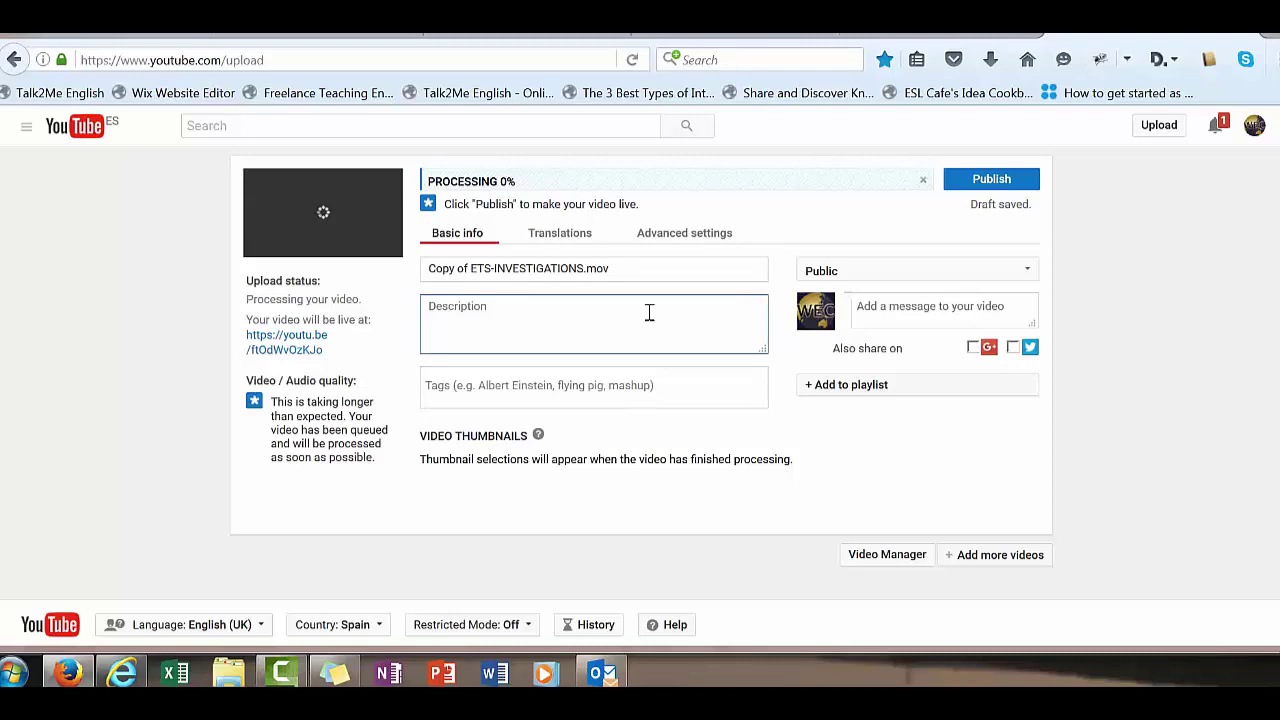